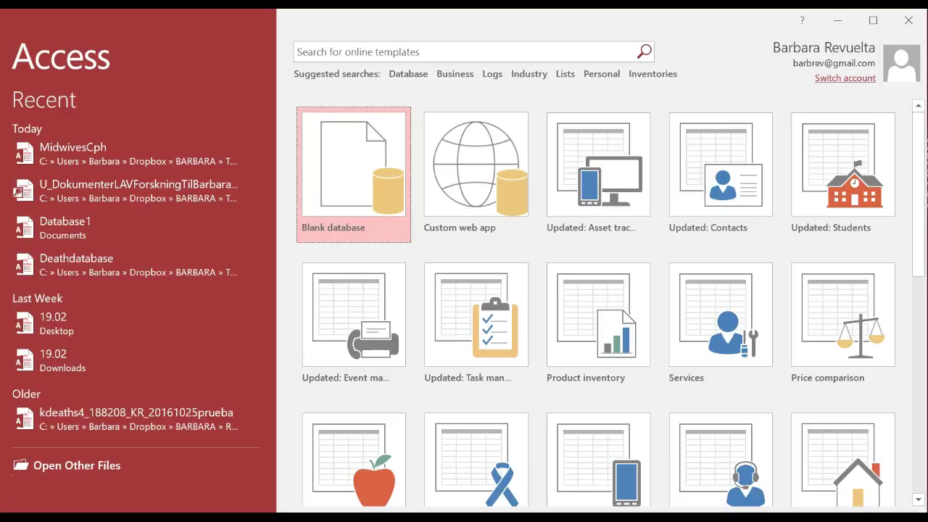
# Step: Choose Blank database and replace the default file name with Test2017
pyautogui.click(369, 213)
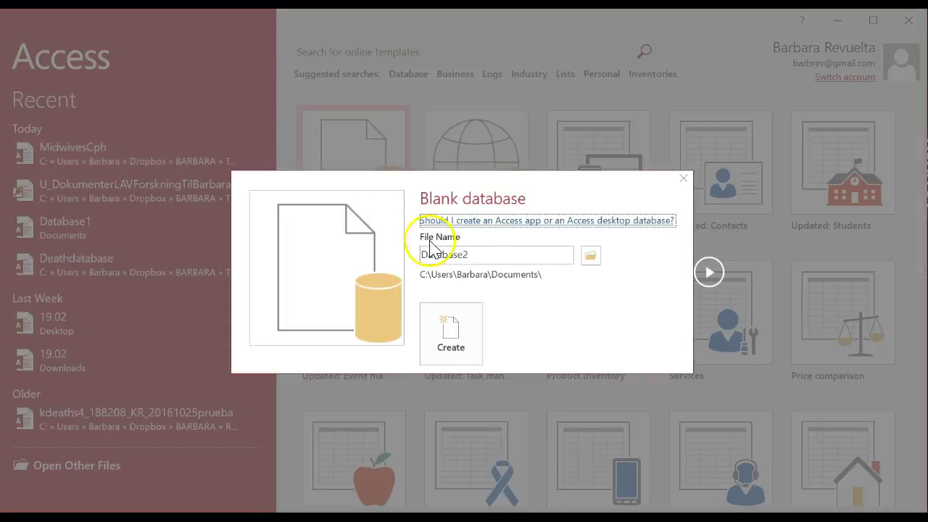
pyautogui.doubleClick(508, 257)
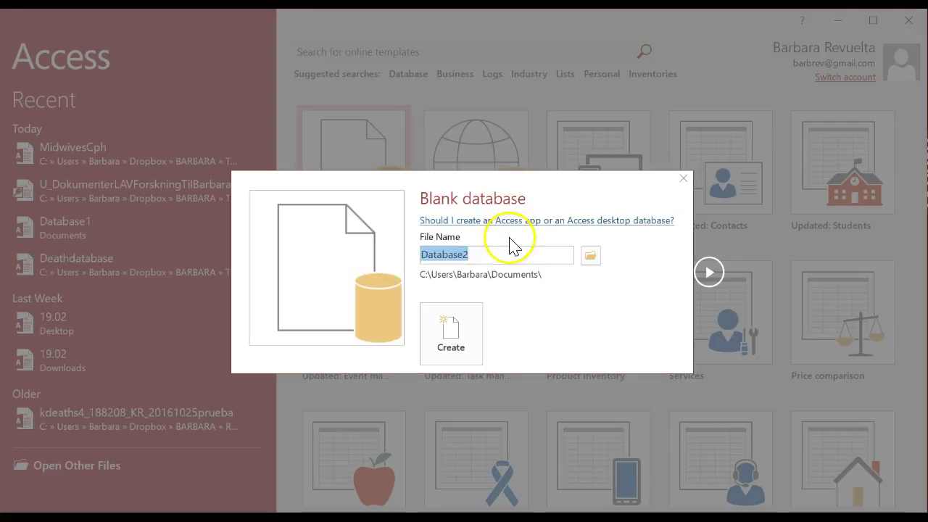
pyautogui.write('P')
pyautogui.press('BackSpace')
pyautogui.write('Test')
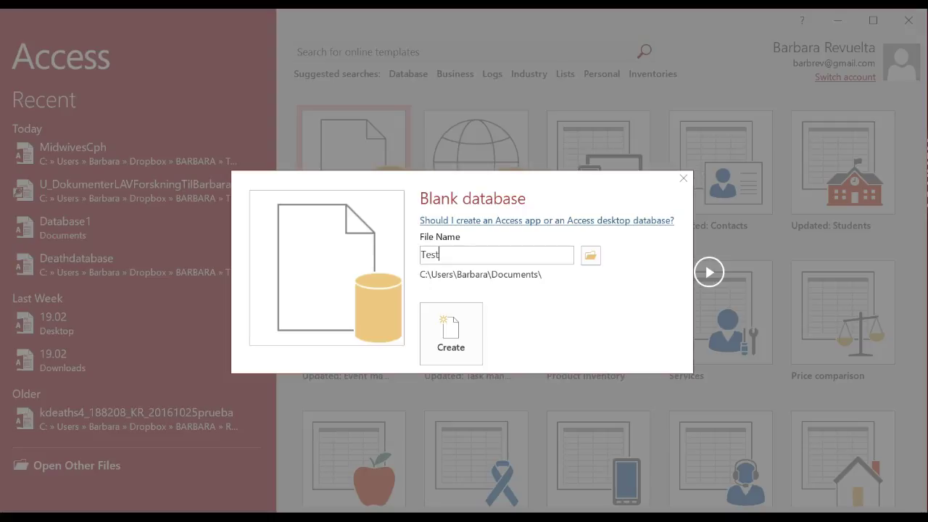
pyautogui.write('2016')
pyautogui.press('BackSpace')
pyautogui.write('7')
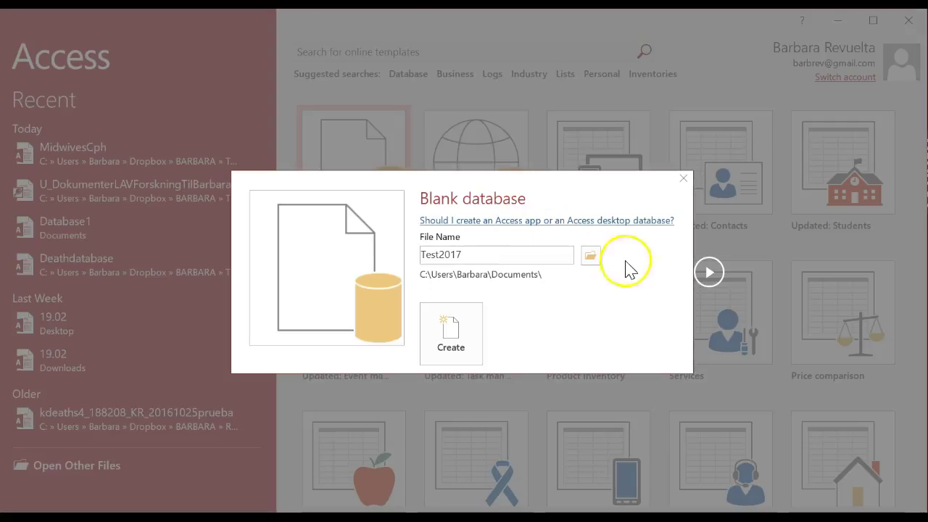
# Step: Create Test2017.accdb in Documents and discard the unsaved default Table1
pyautogui.click(457, 332)
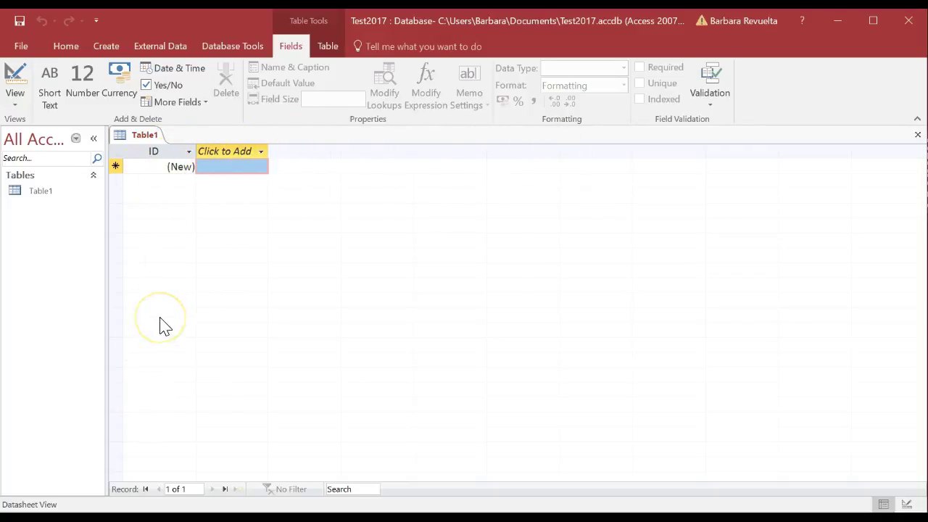
pyautogui.click(919, 135)
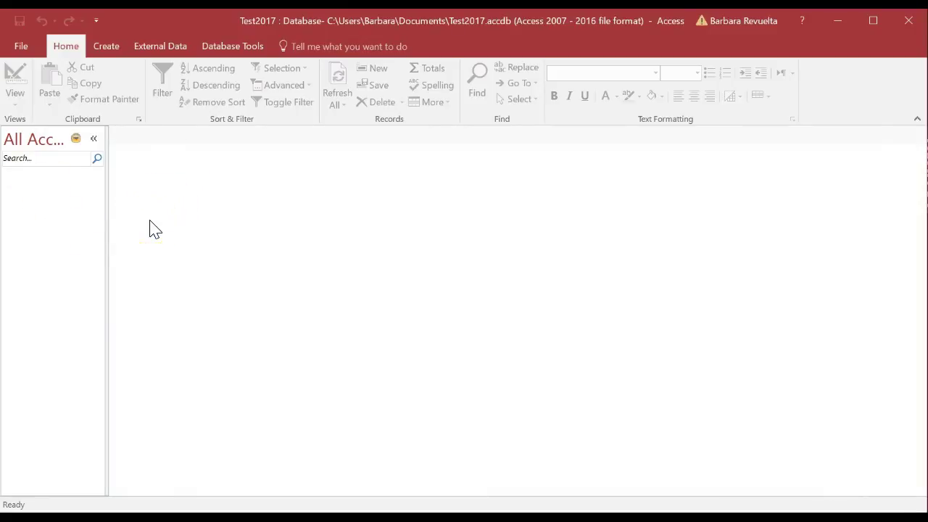
pyautogui.click(106, 46)
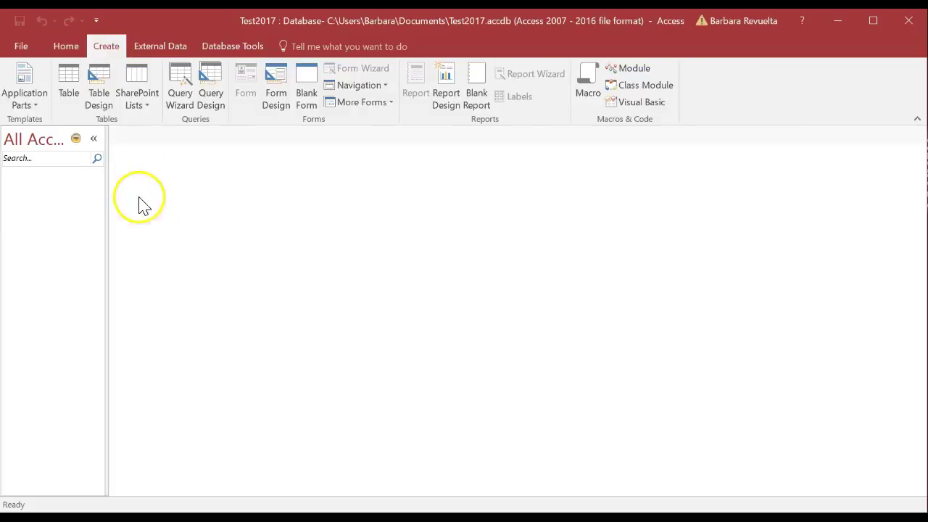
# Step: Open a new table in Design view with a first field Id of type AutoNumber
pyautogui.click(103, 83)
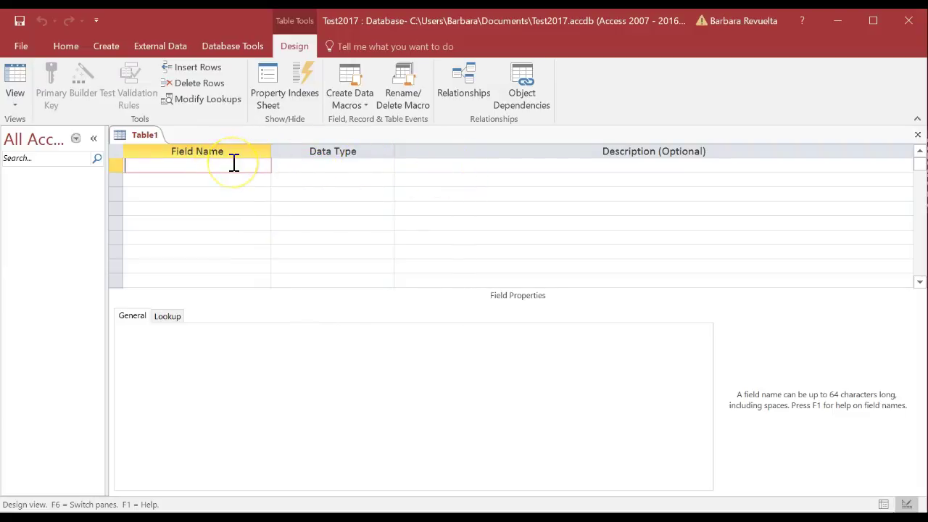
pyautogui.write('Id')
pyautogui.press('Down')
pyautogui.click(285, 162)
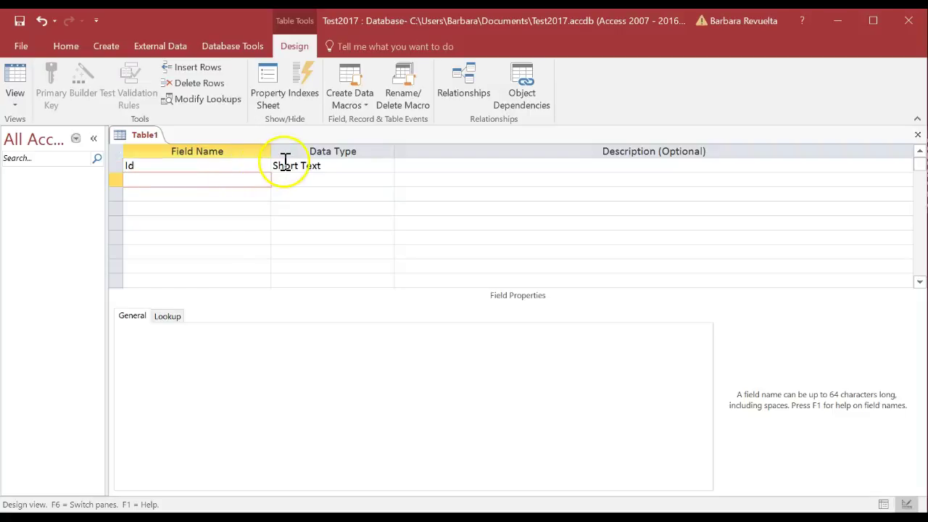
pyautogui.click(366, 166)
pyautogui.click(387, 167)
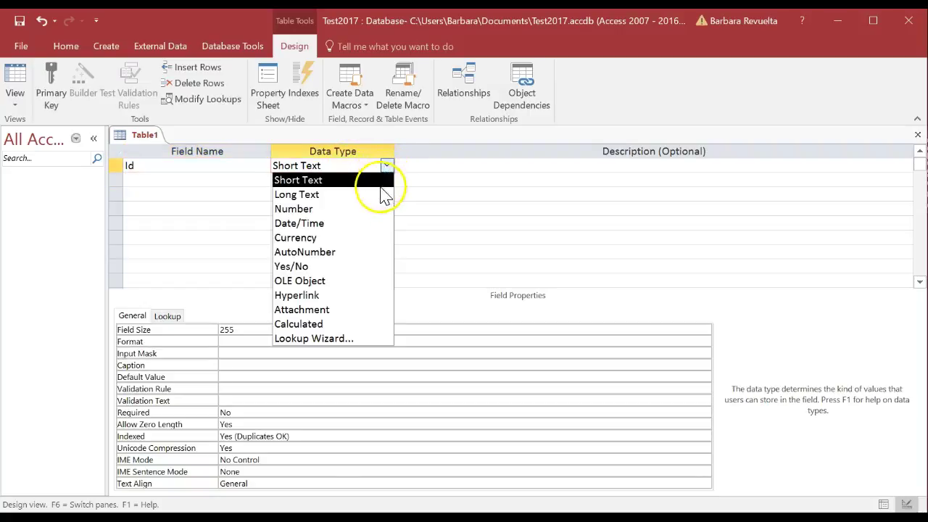
pyautogui.click(374, 252)
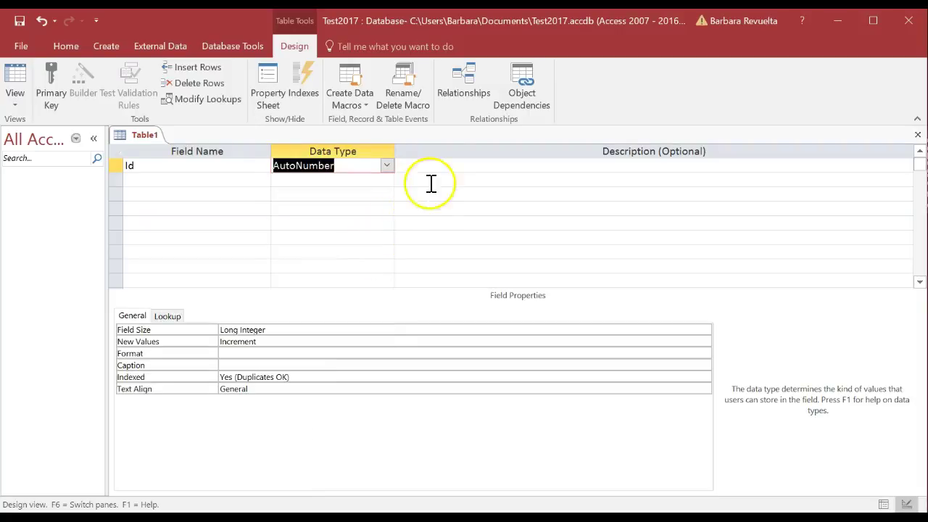
pyautogui.click(442, 165)
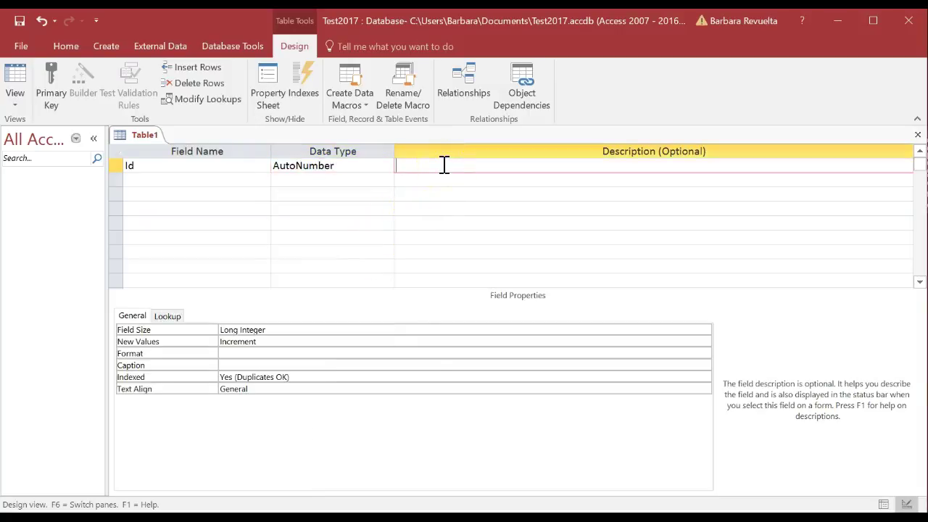
# Step: Set Id as primary key with the description 'Identification of each individual'
pyautogui.rightClick(445, 166)
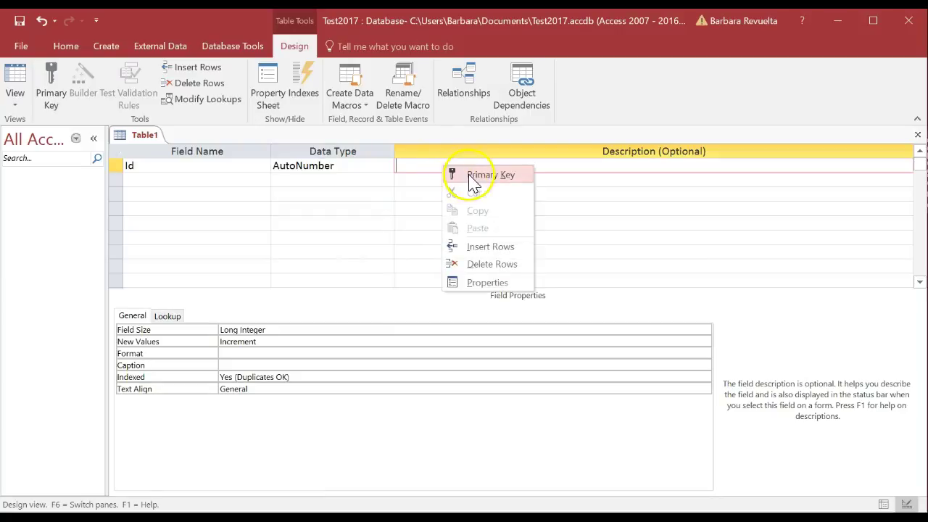
pyautogui.click(473, 178)
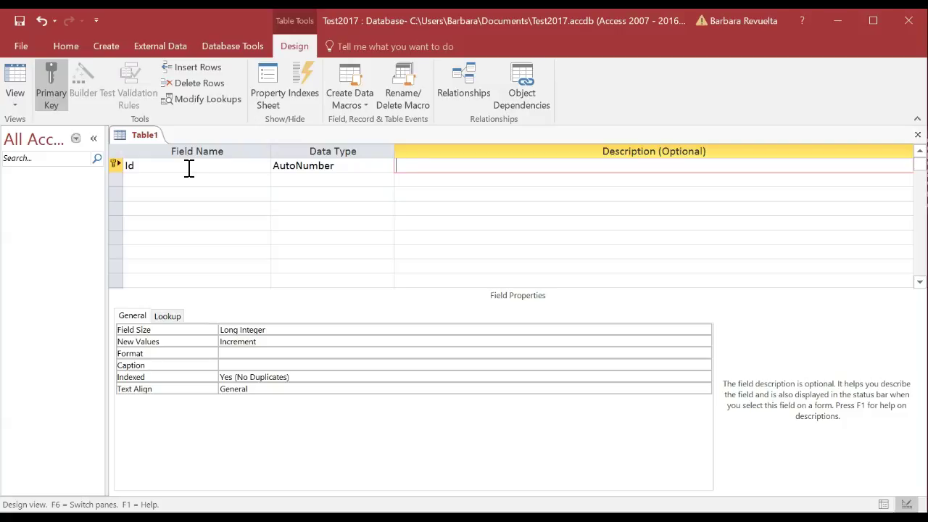
pyautogui.write('Identification of each individual')
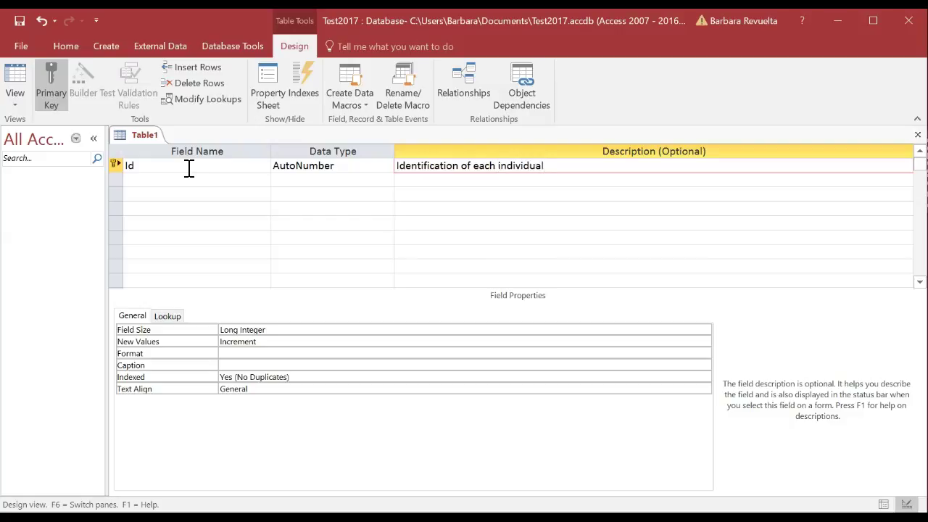
pyautogui.click(187, 179)
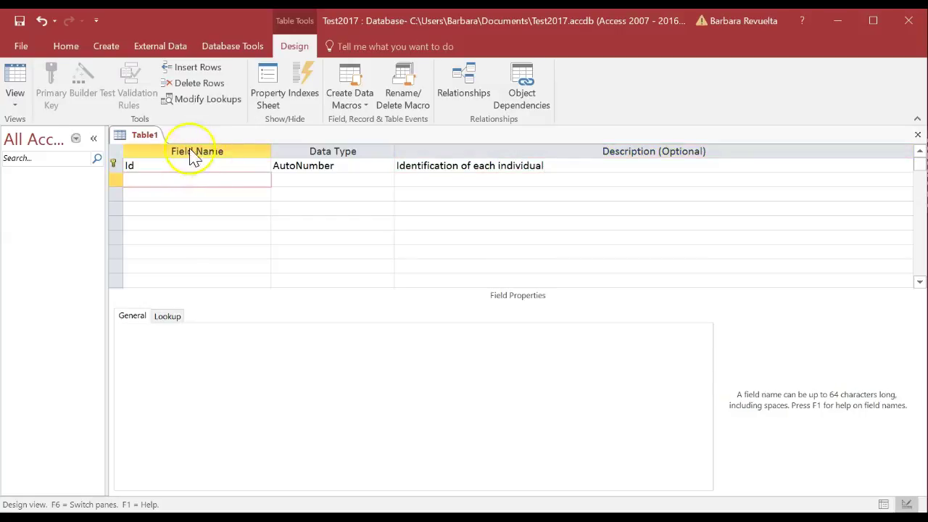
# Step: Add a second Short Text field, renaming the reserved word 'name' to personname
pyautogui.write('name')
pyautogui.press('Tab')
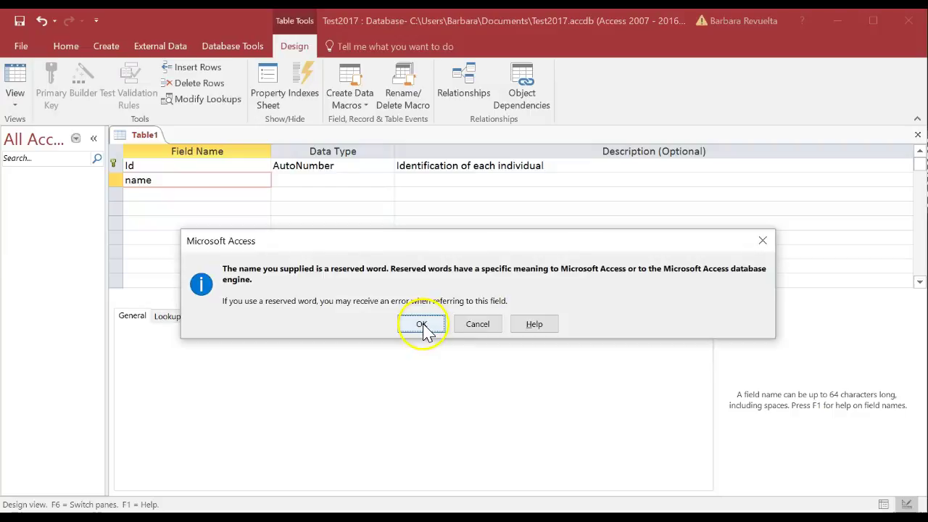
pyautogui.click(423, 325)
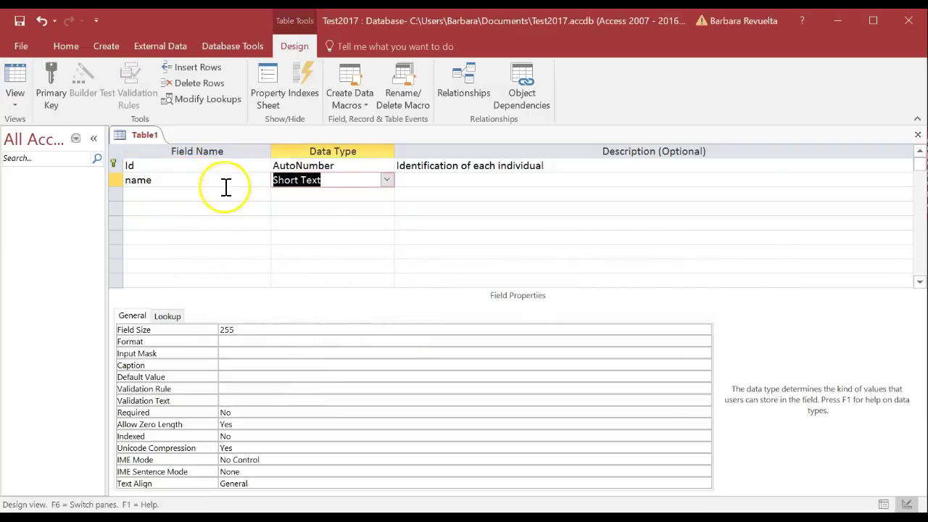
pyautogui.click(158, 181)
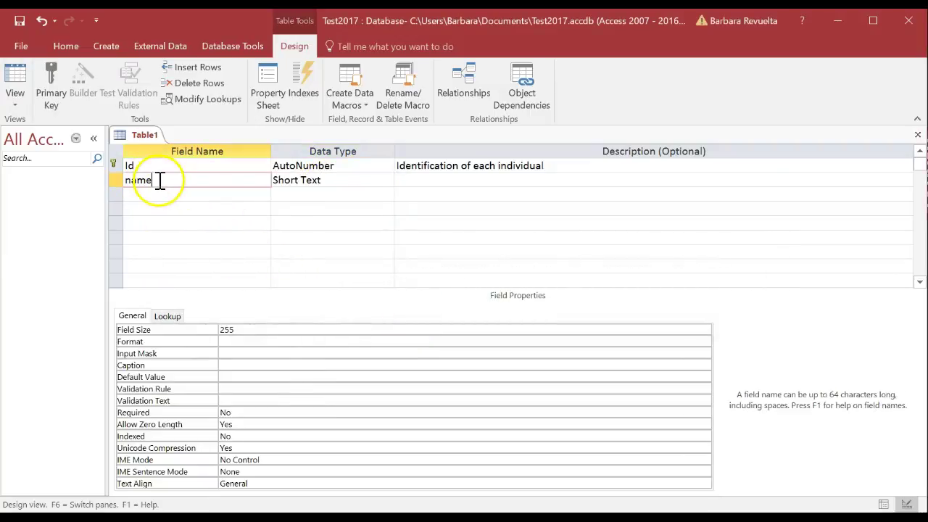
pyautogui.press('BackSpace')
pyautogui.press('BackSpace')
pyautogui.press('BackSpace')
pyautogui.press('BackSpace')
pyautogui.write('personname')
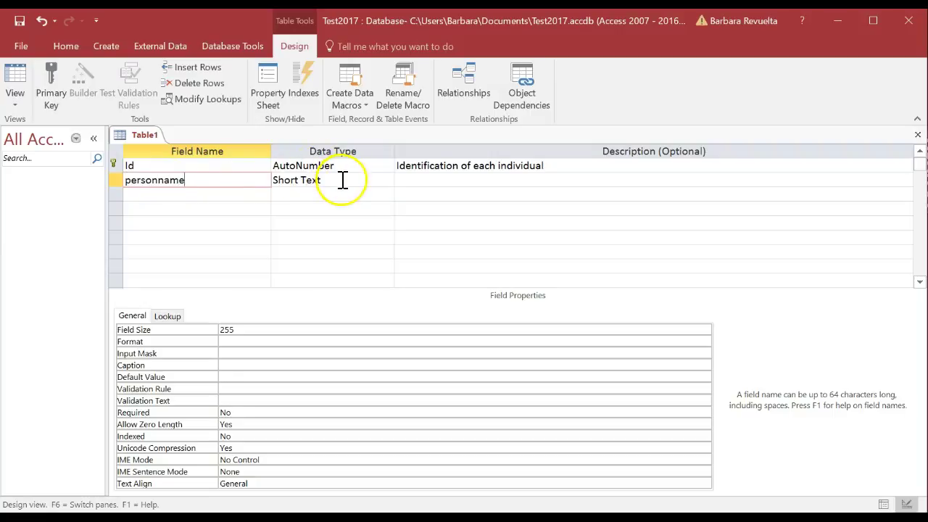
pyautogui.click(342, 180)
pyautogui.click(387, 181)
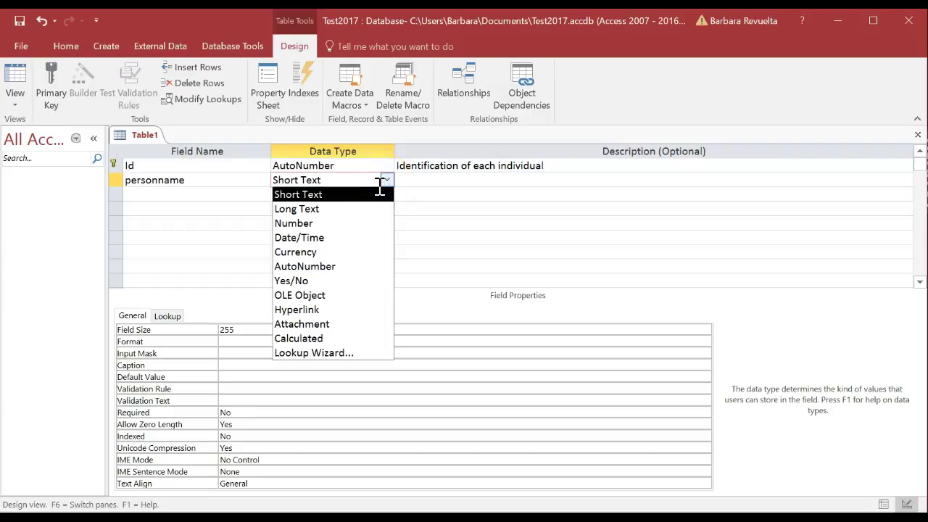
pyautogui.click(380, 210)
pyautogui.click(371, 194)
# Step: Add a third field person_surname and correct the second field to person_name
pyautogui.click(208, 197)
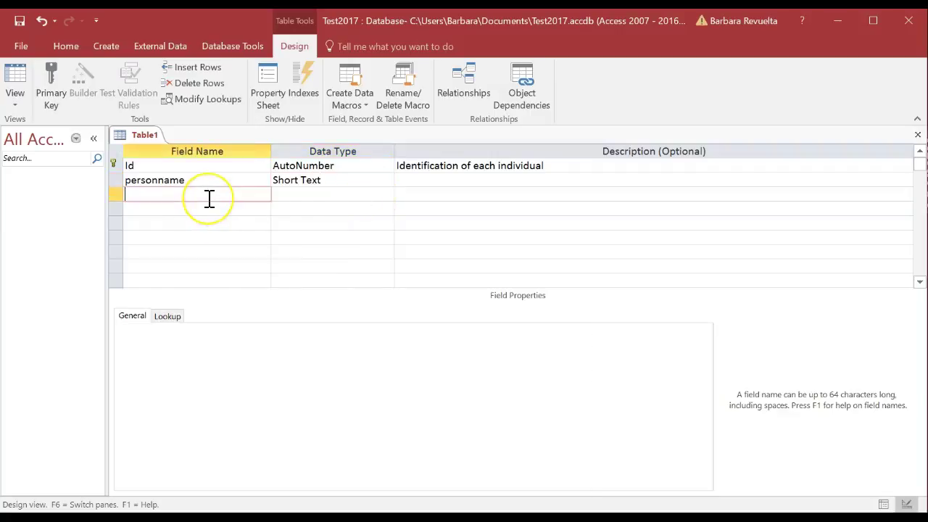
pyautogui.write('p')
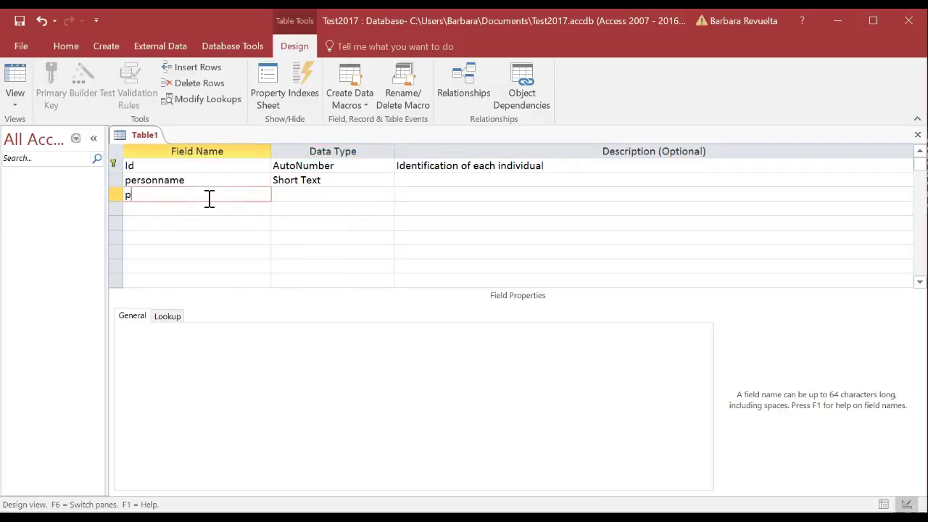
pyautogui.write('erson_surname')
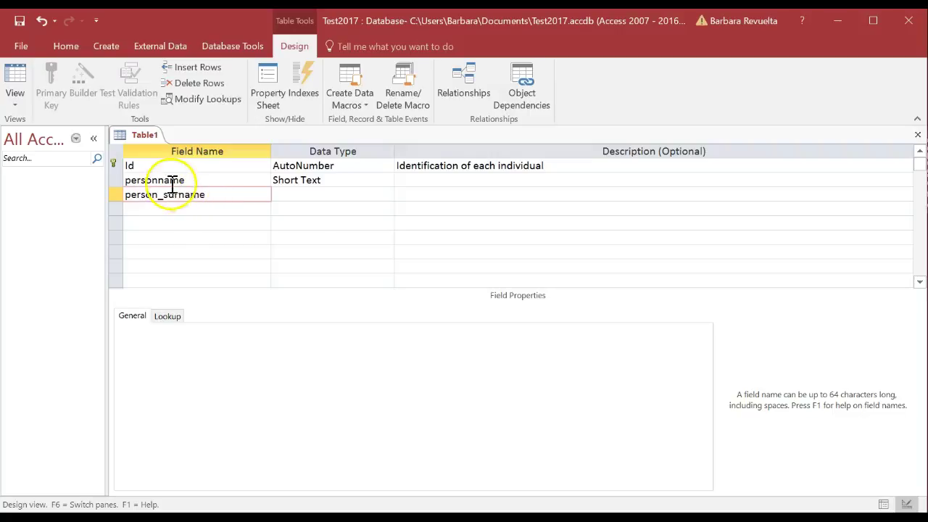
pyautogui.click(157, 180)
pyautogui.write('_')
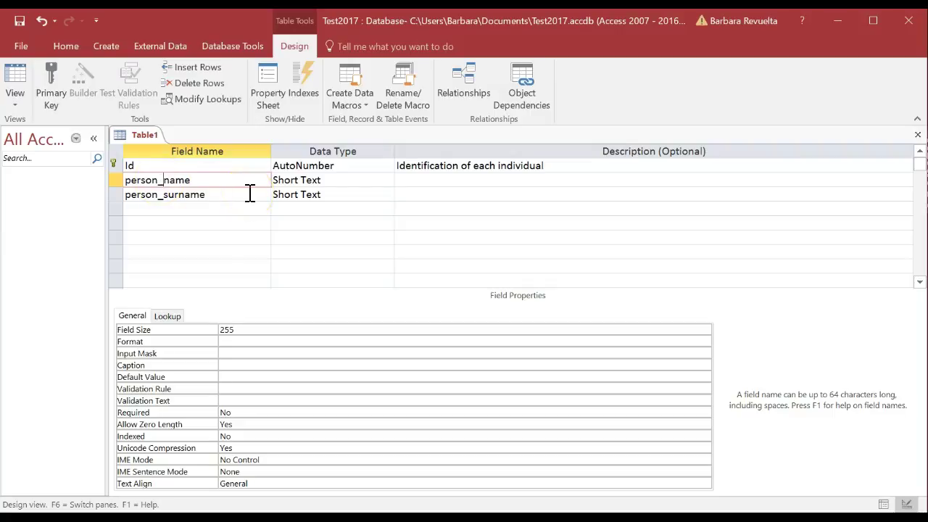
# Step: Describe person_name as 'Name' and person_surname as 'Surname'
pyautogui.click(446, 180)
pyautogui.write('Name')
pyautogui.press('Return')
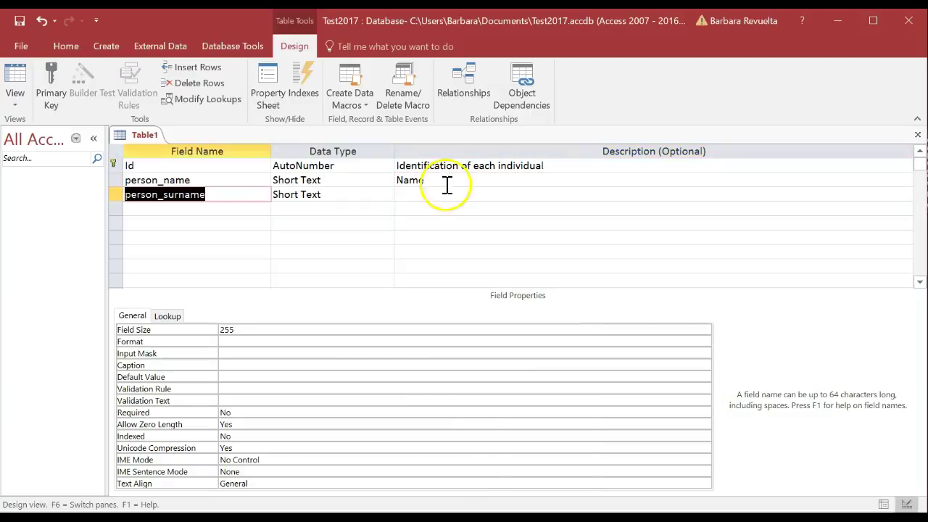
pyautogui.click(443, 190)
pyautogui.write('Surname')
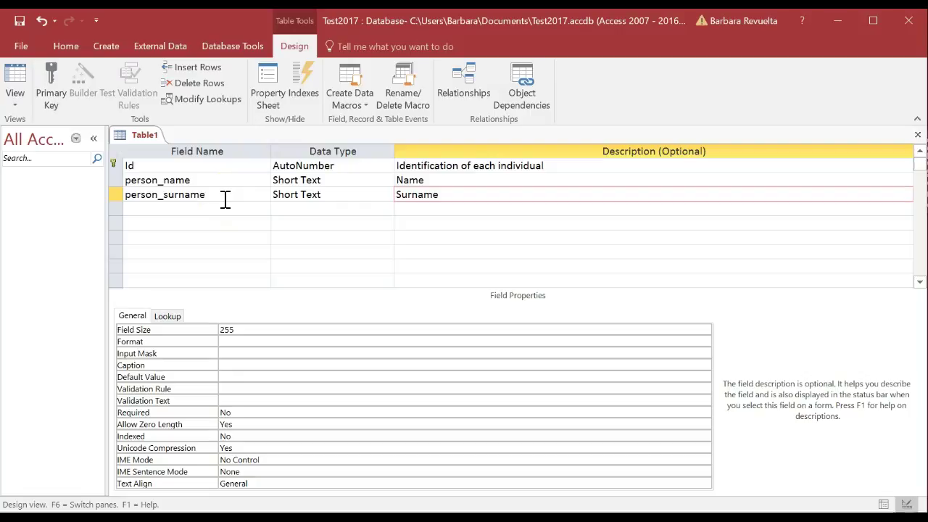
# Step: Append a fourth field, age, of type Number described 'Age (in years)'
pyautogui.click(223, 208)
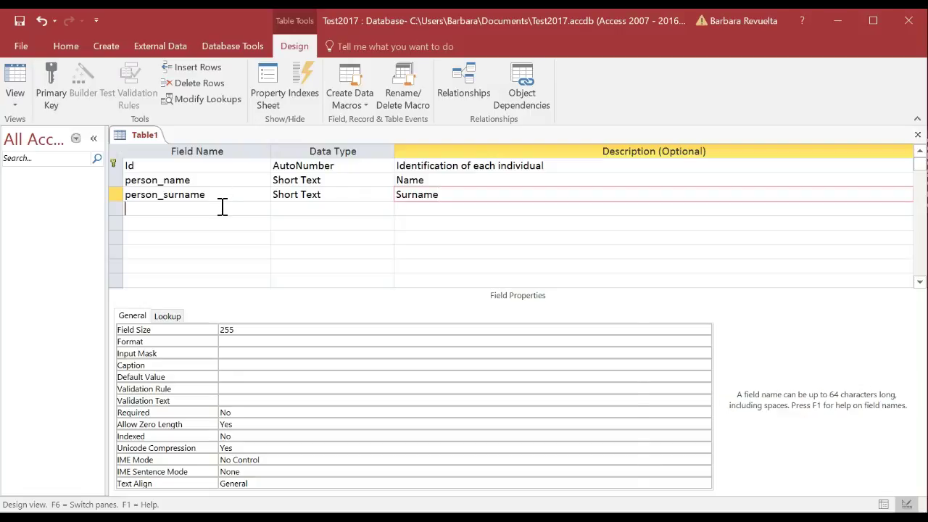
pyautogui.write('age')
pyautogui.click(282, 208)
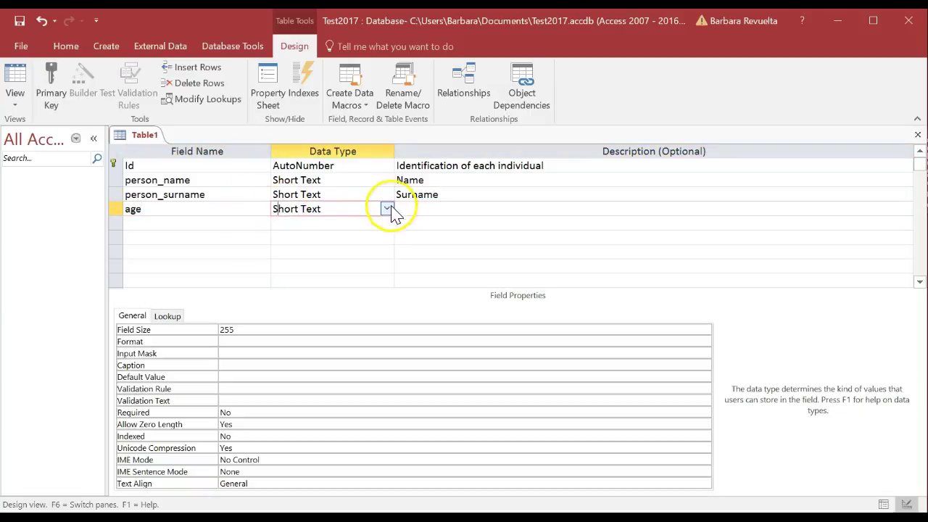
pyautogui.click(388, 210)
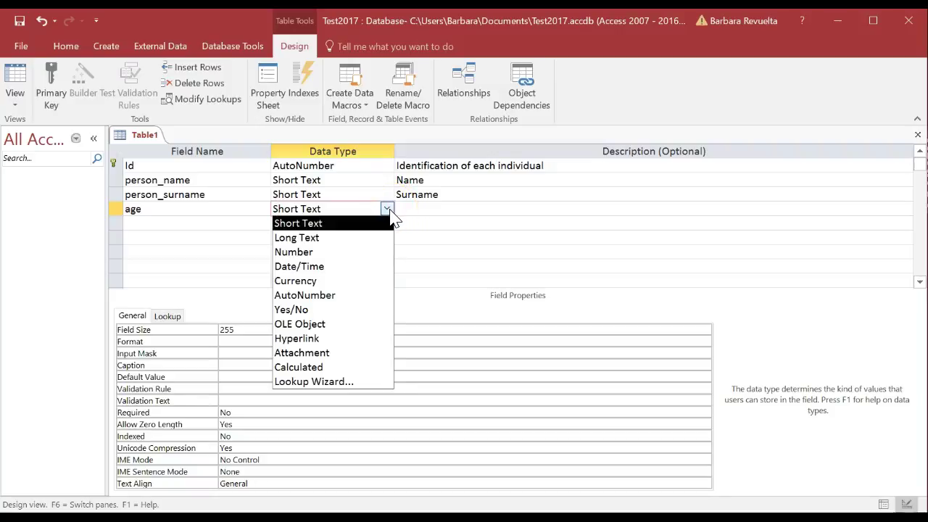
pyautogui.click(365, 253)
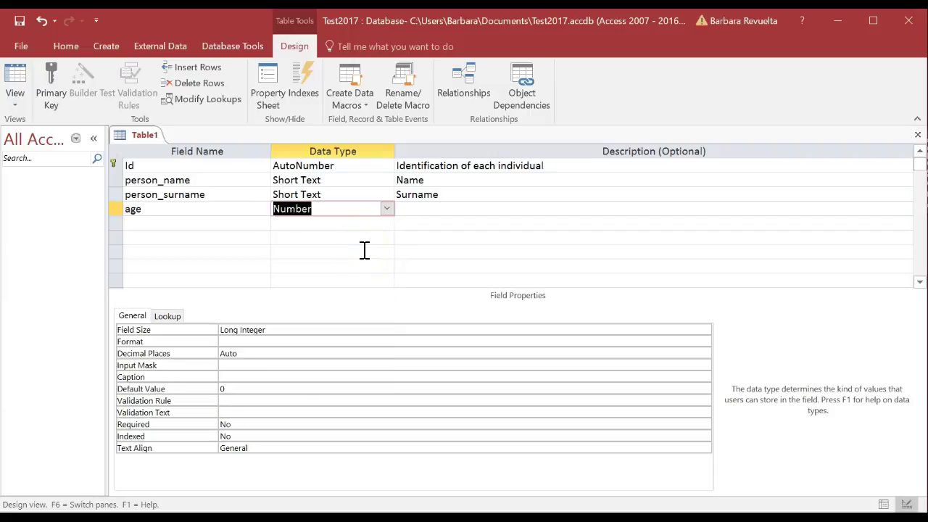
pyautogui.click(422, 210)
pyautogui.write('A')
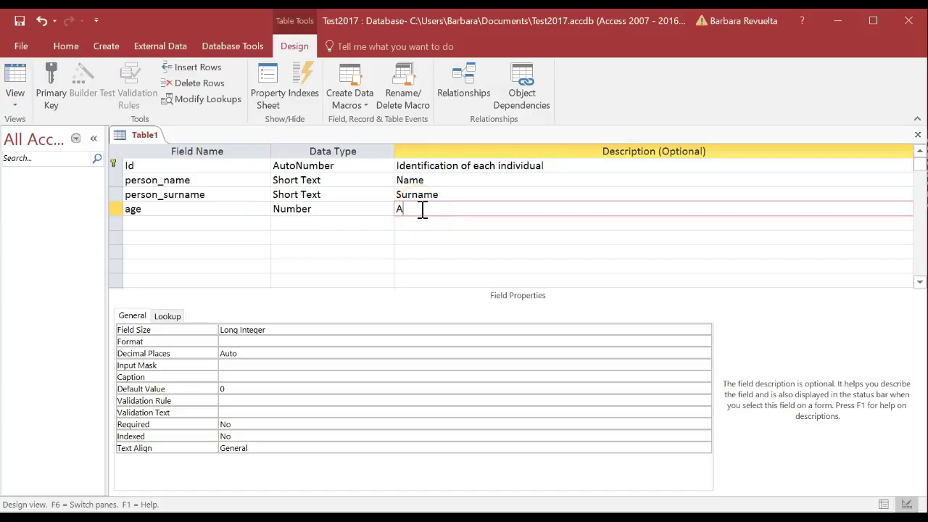
pyautogui.write('ge in years)')
pyautogui.click(417, 210)
pyautogui.write('(')
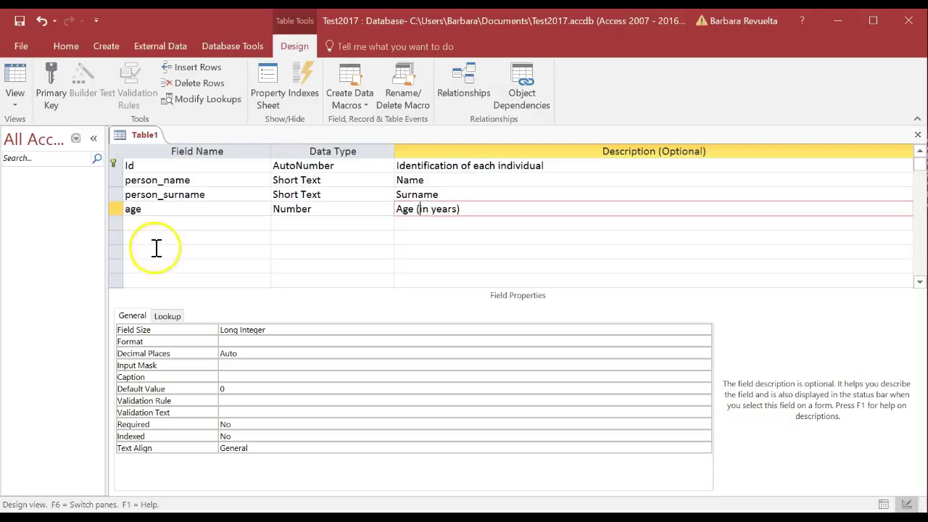
pyautogui.click(174, 226)
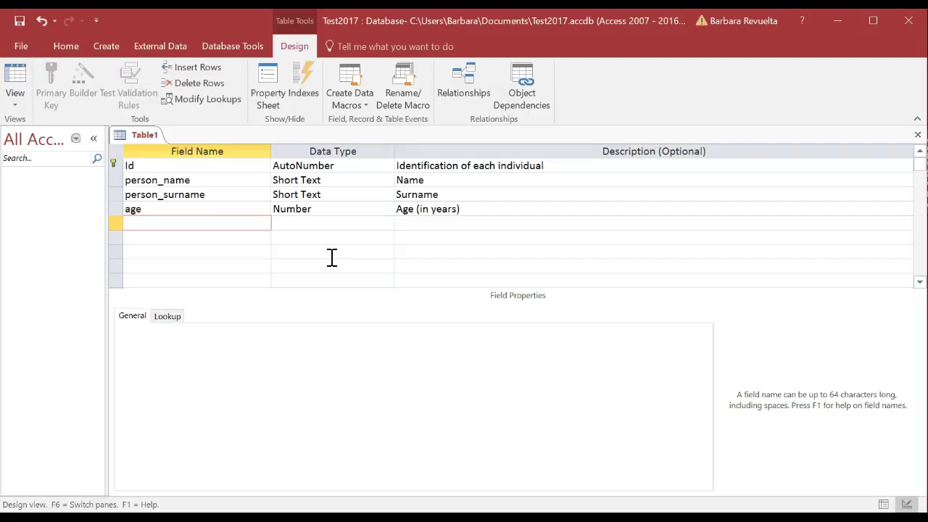
# Step: Close the design and save the table as personinformation
pyautogui.click(917, 135)
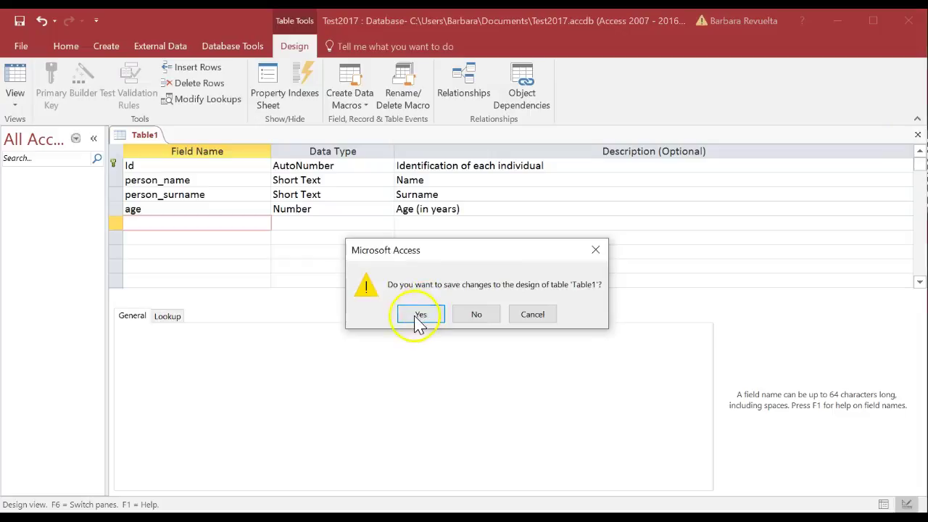
pyautogui.click(414, 314)
pyautogui.write('pe')
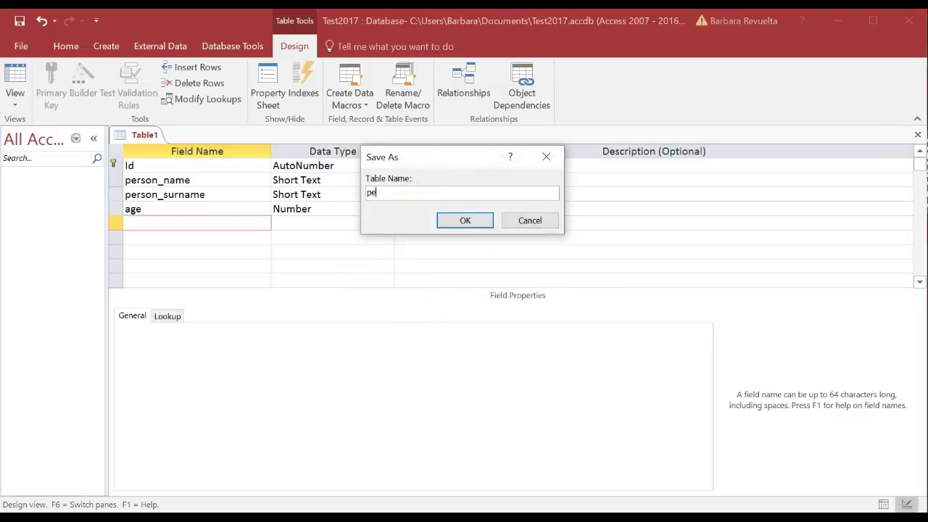
pyautogui.write('rsoninformation')
pyautogui.click(471, 225)
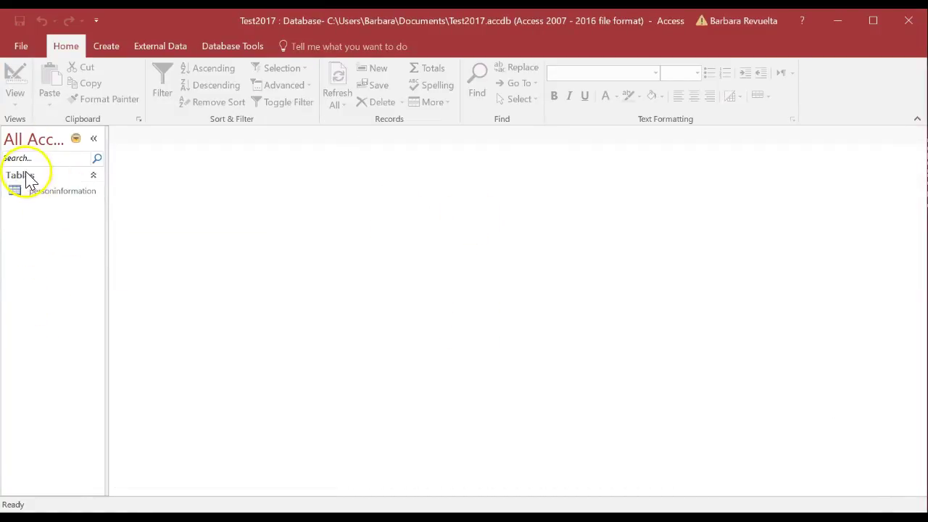
# Step: Open personinformation in Datasheet view and enter a first person's name, surname and age 20
pyautogui.doubleClick(59, 198)
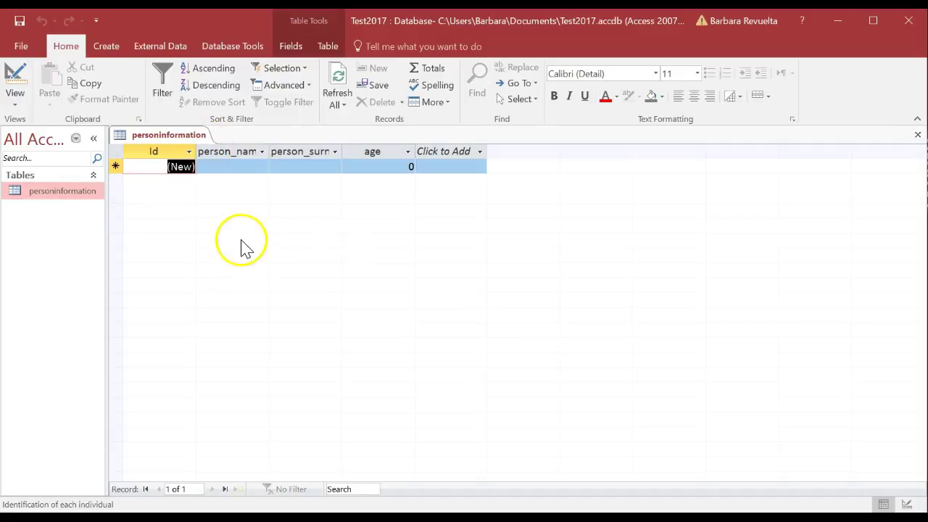
pyautogui.click(242, 168)
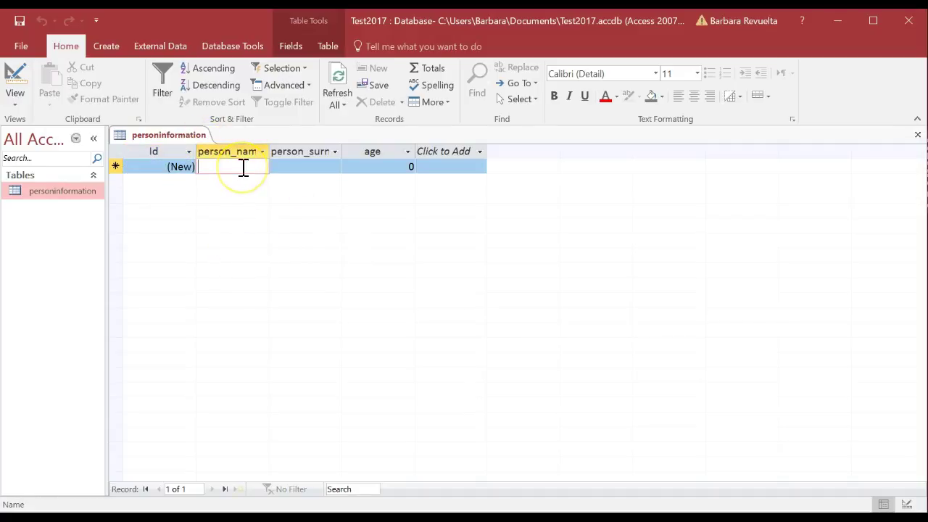
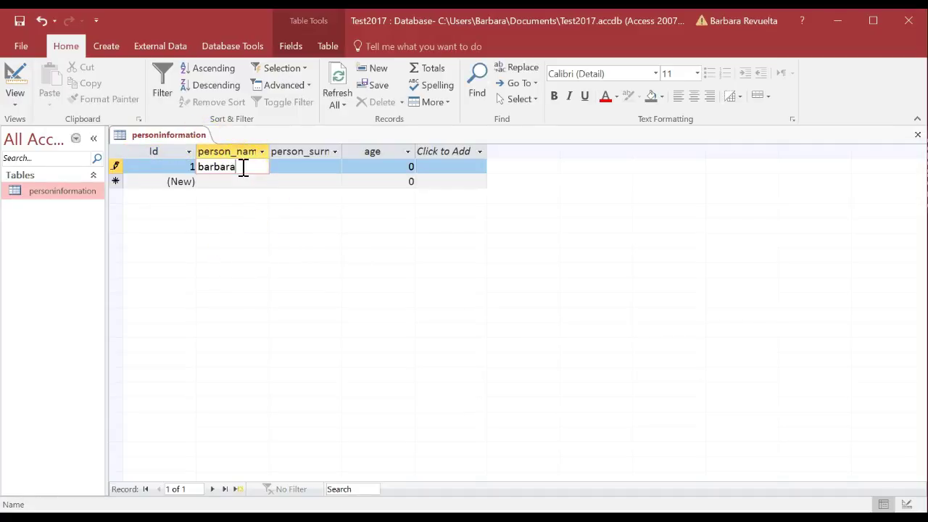
pyautogui.press('Tab')
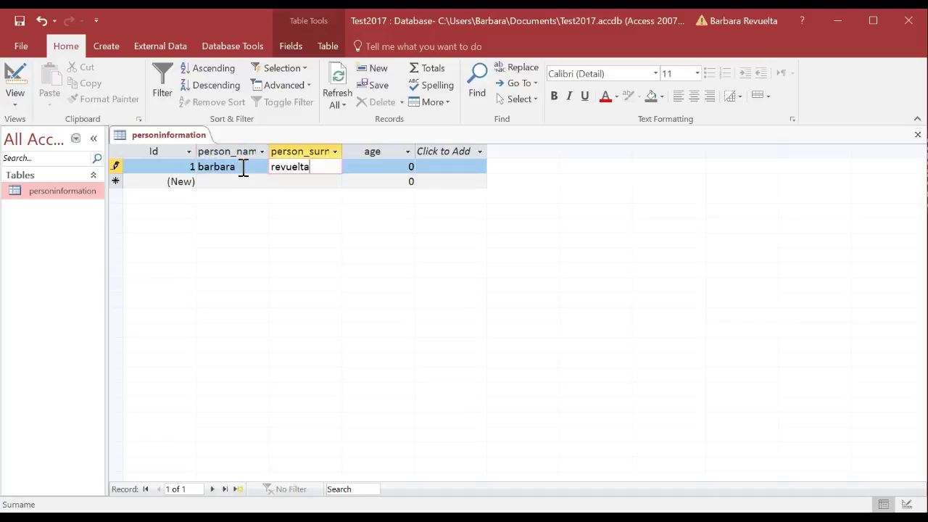
pyautogui.press('Tab')
pyautogui.write('20')
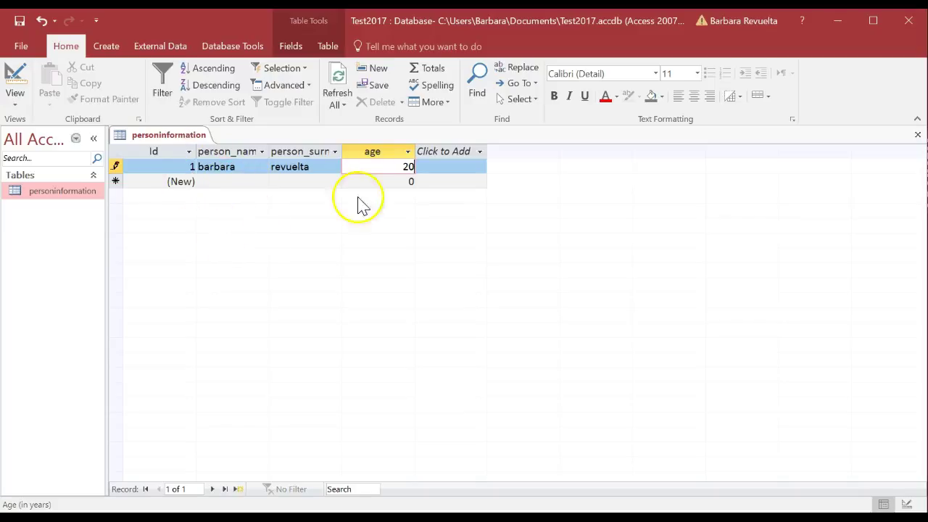
# Step: Enter a second record with a first name, surname and age 21
pyautogui.click(216, 181)
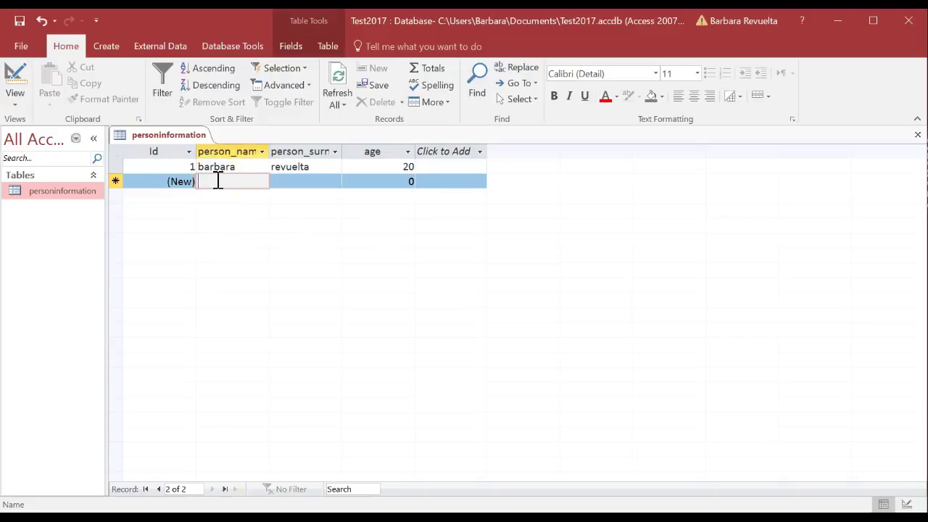
pyautogui.press('Tab')
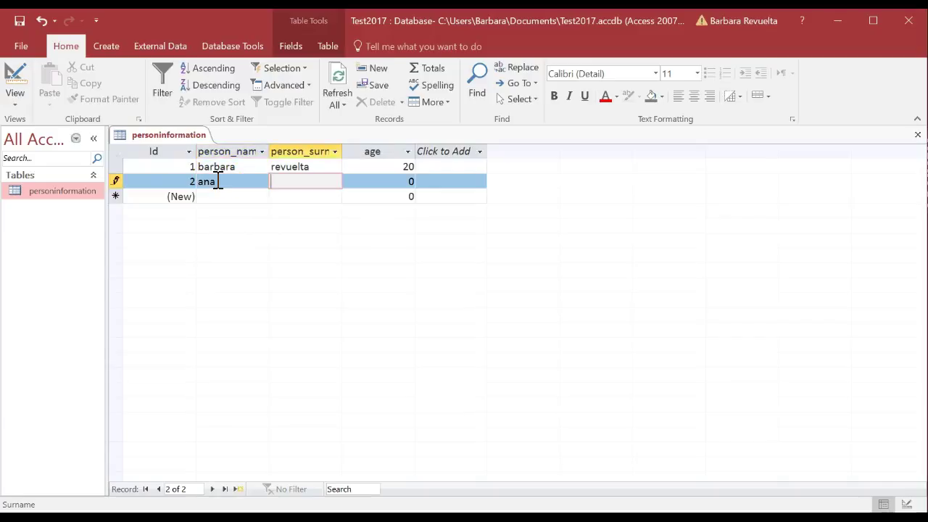
pyautogui.press('Tab')
pyautogui.write('21')
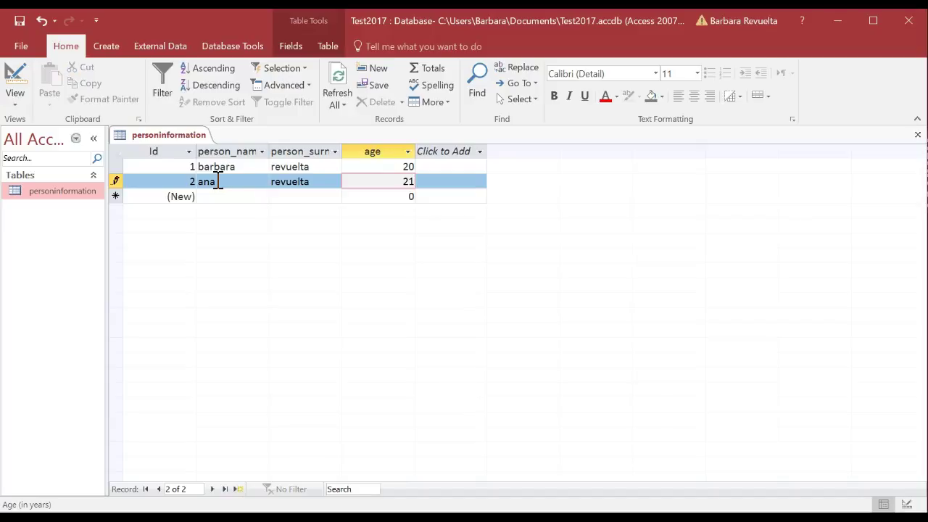
pyautogui.click(365, 198)
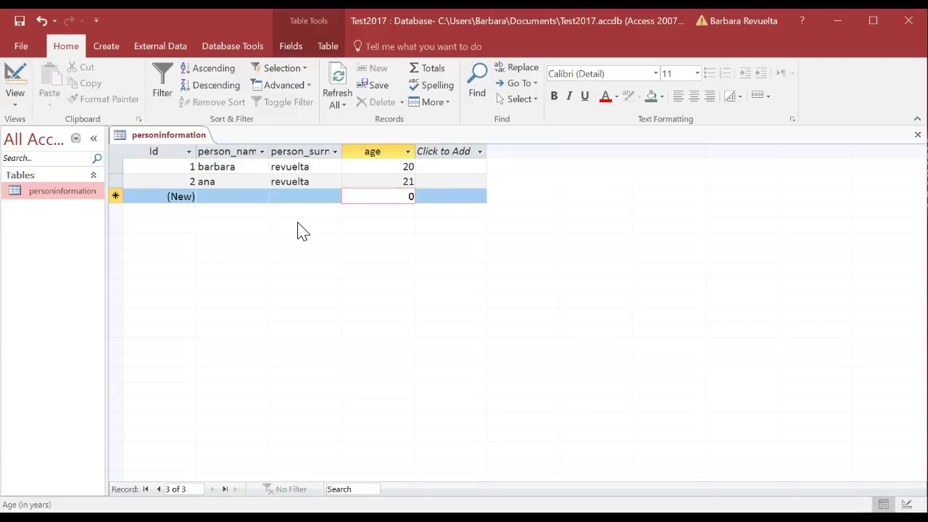
# Step: Add a third record containing only a first name, then close and reopen the table
pyautogui.click(920, 134)
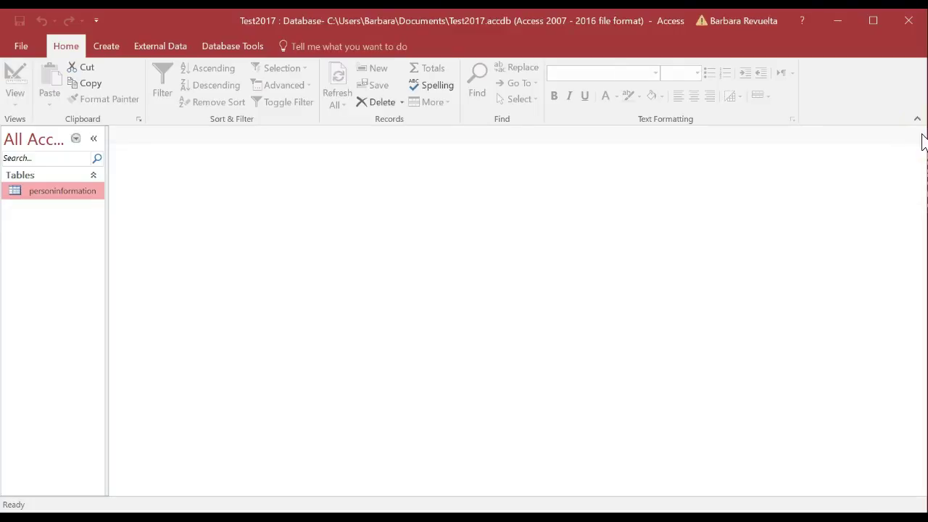
pyautogui.doubleClick(84, 193)
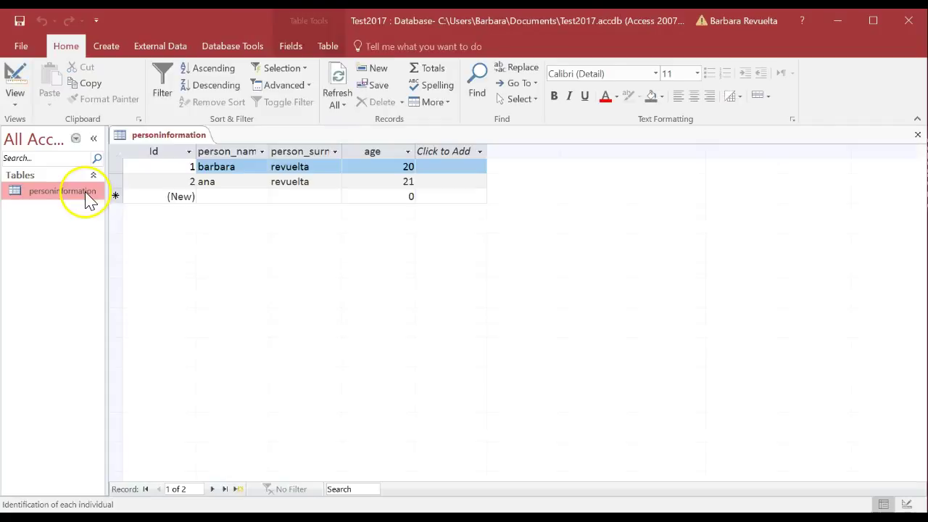
pyautogui.click(251, 196)
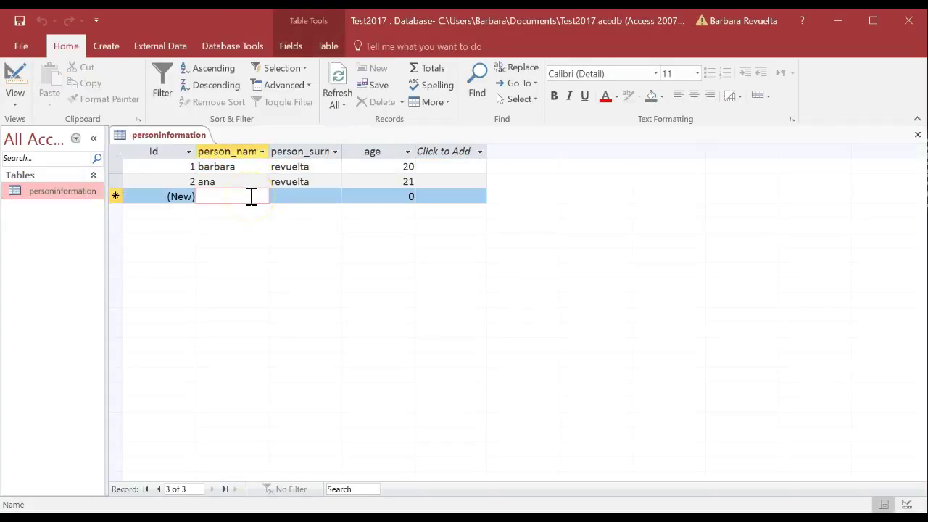
pyautogui.write('carla')
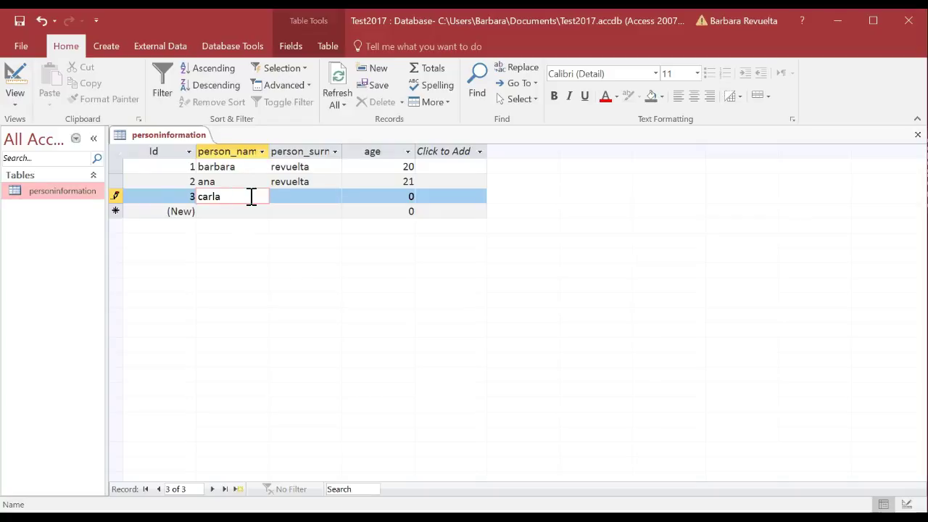
pyautogui.press('Tab')
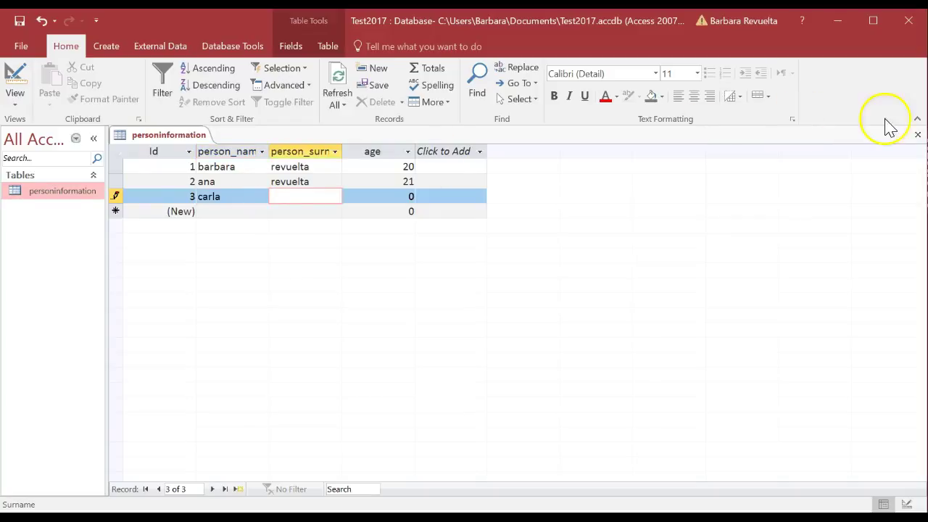
pyautogui.click(918, 134)
pyautogui.doubleClick(78, 190)
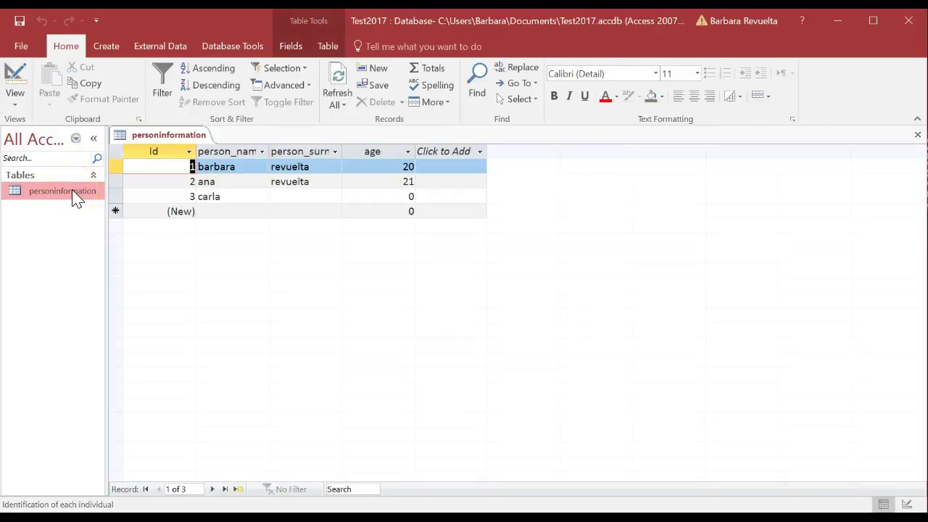